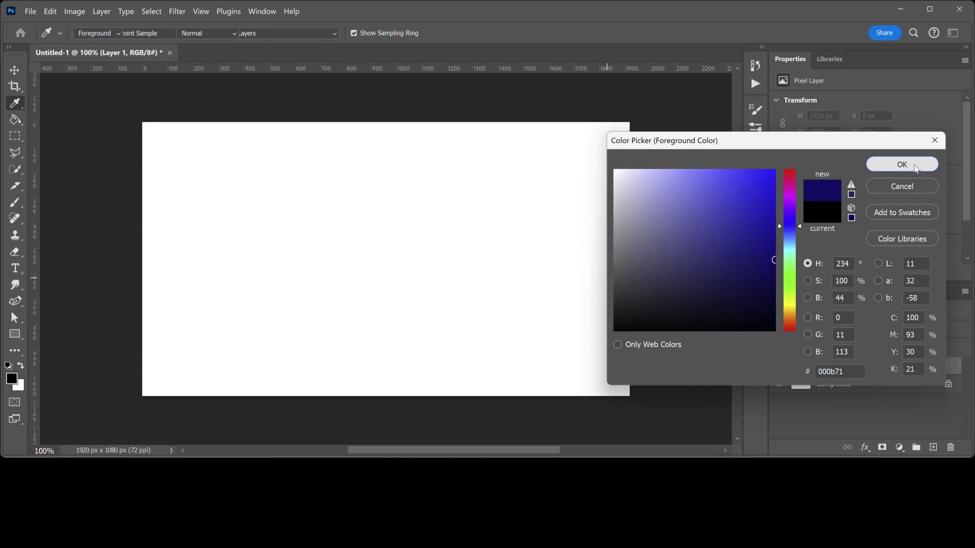
Step: Set the foreground color to dark blue #000b71 and fill Layer 1 with it
click(914, 165)
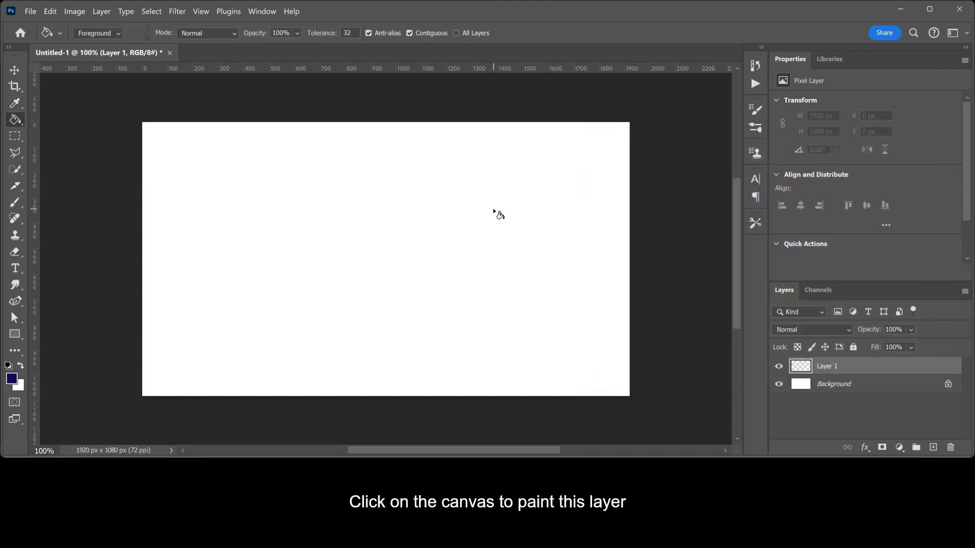
click(496, 212)
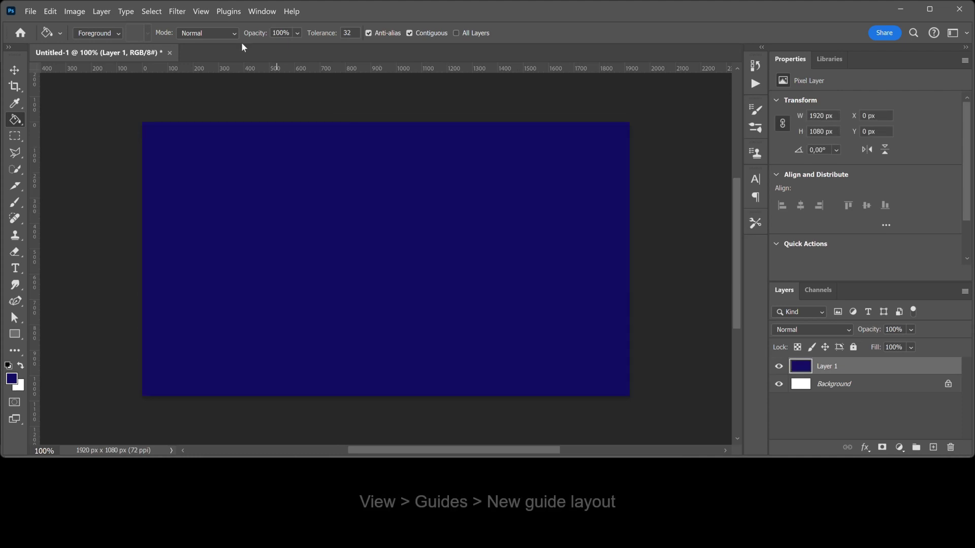
Step: Create a guide layout on the canvas with 4 columns and 2 rows, both with a 0 px gutter
click(206, 11)
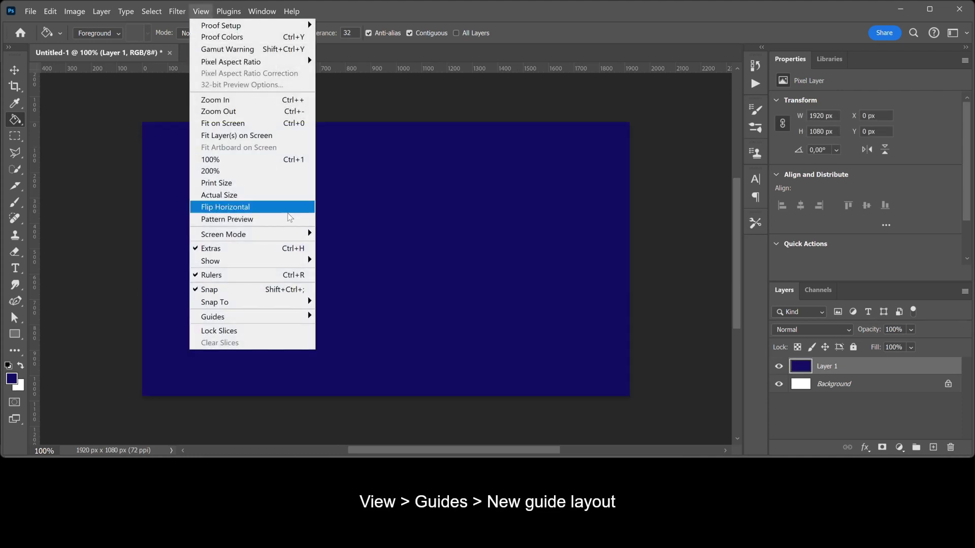
mouse_move(307, 316)
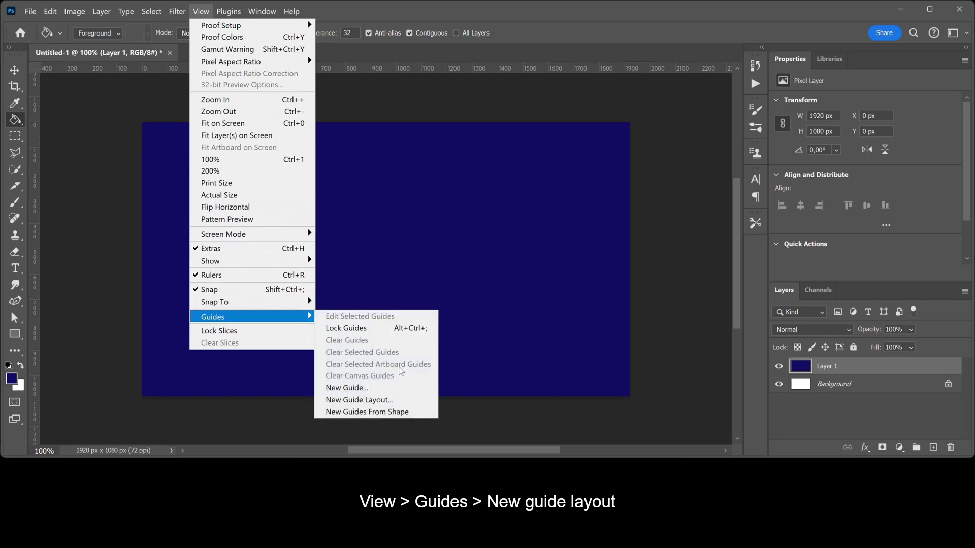
click(409, 402)
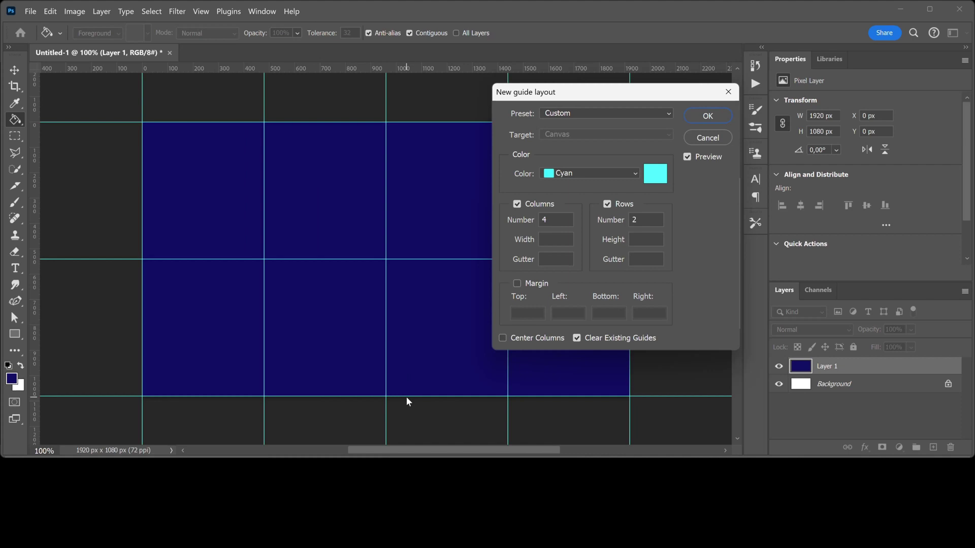
click(560, 224)
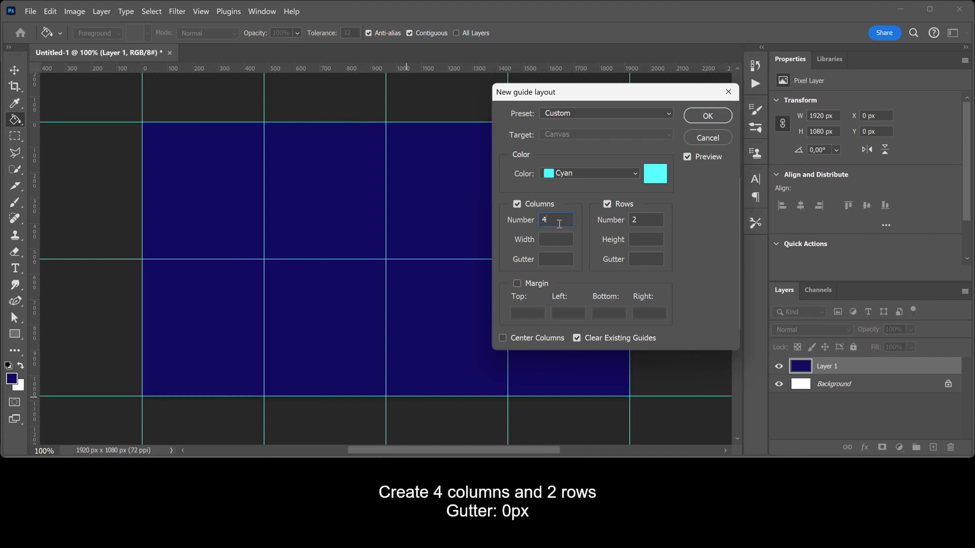
click(647, 223)
text(0)
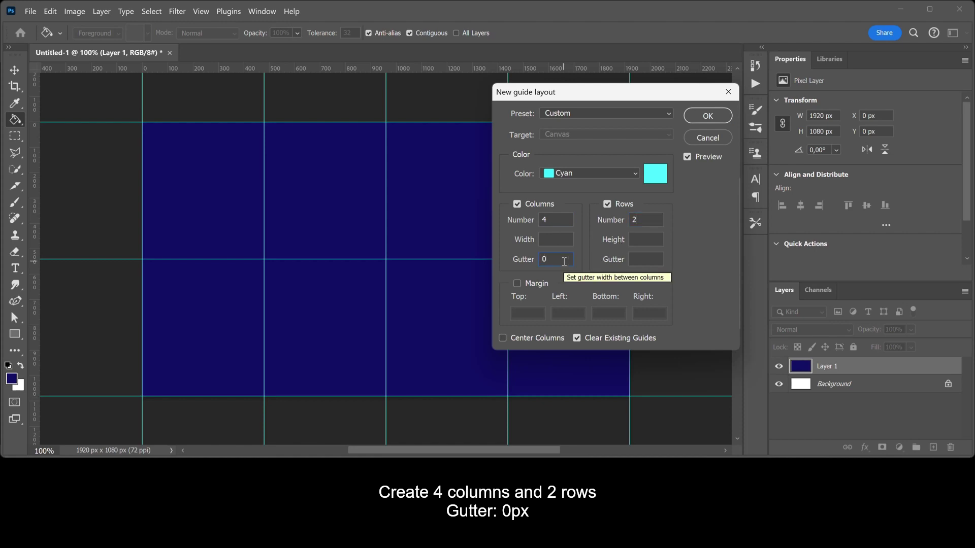
click(652, 262)
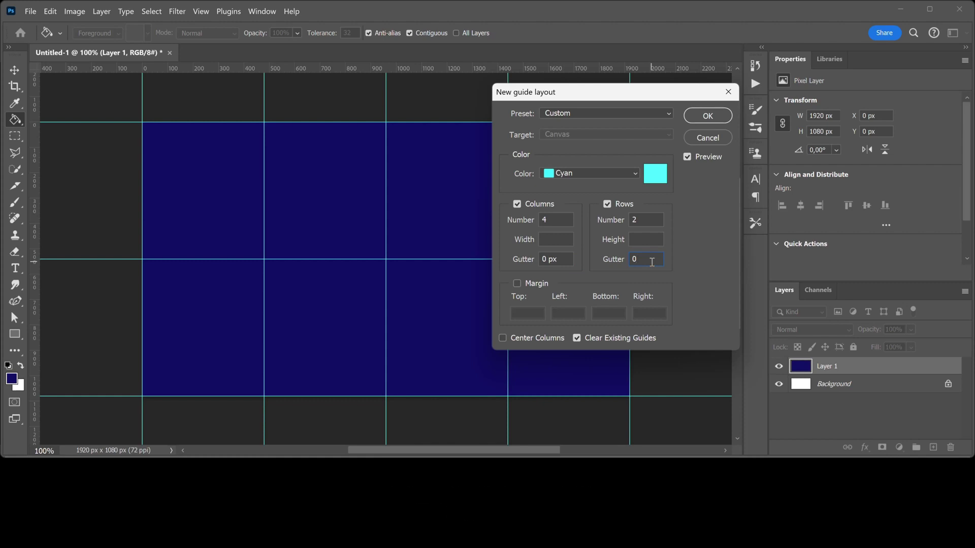
click(696, 117)
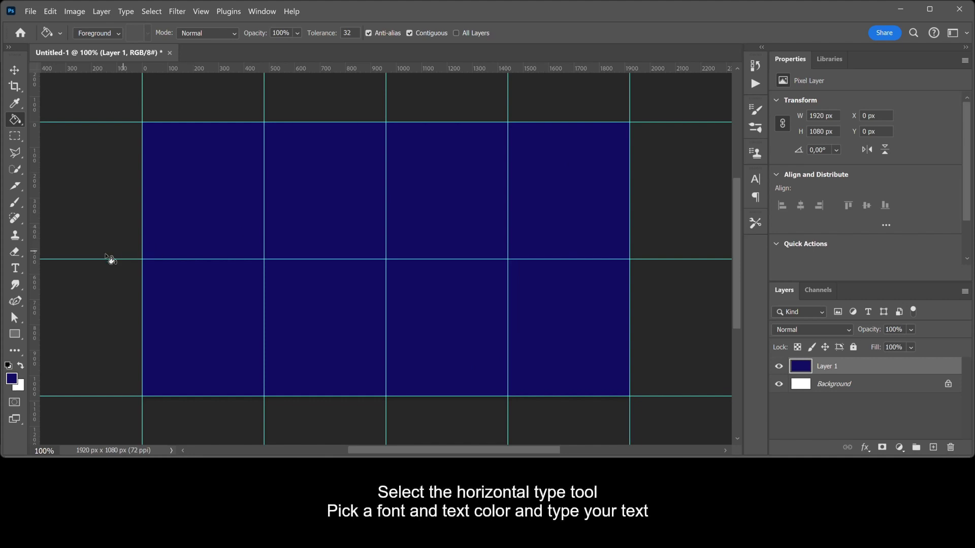
Step: Add horizontal type reading "TEXT" in light lavender #e1e4ff on the upper half of the canvas
click(18, 271)
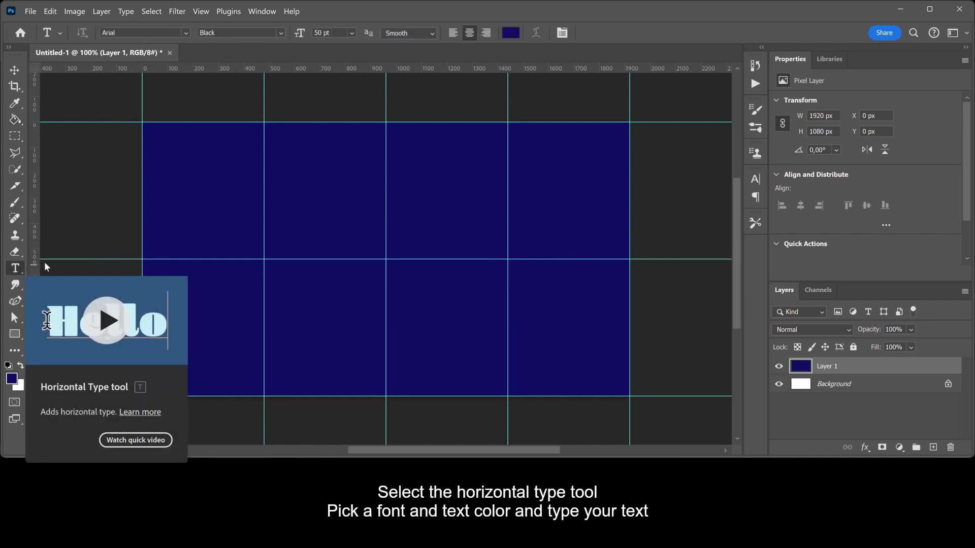
click(511, 34)
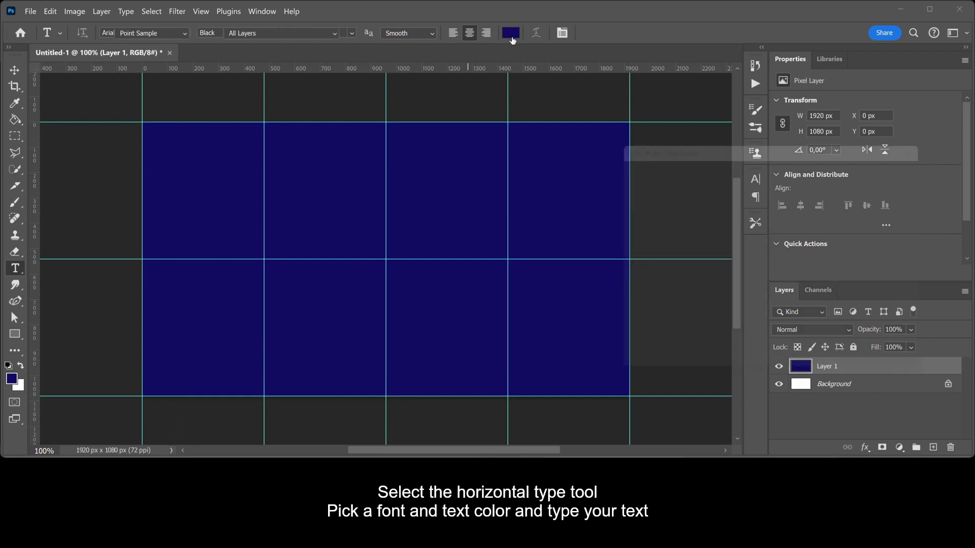
drag(646, 173, 633, 153)
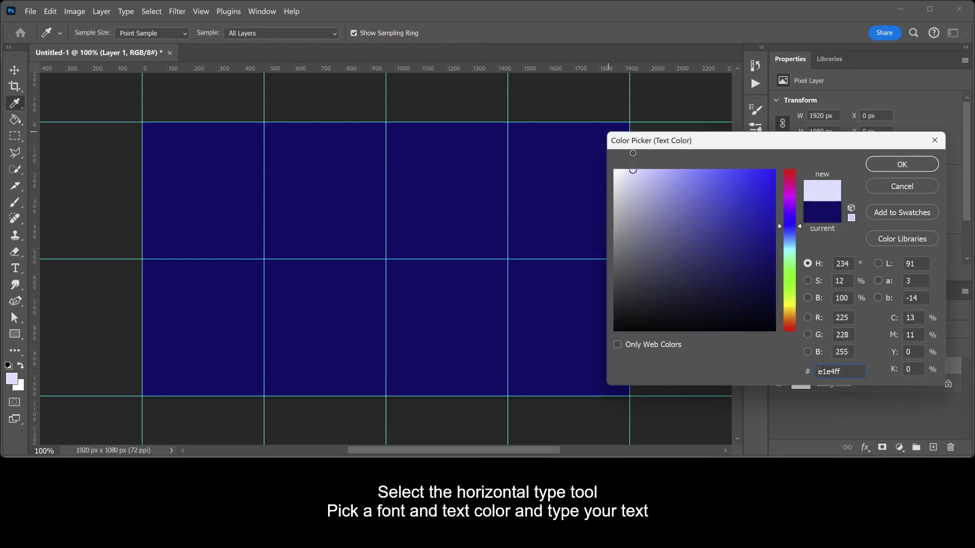
click(889, 165)
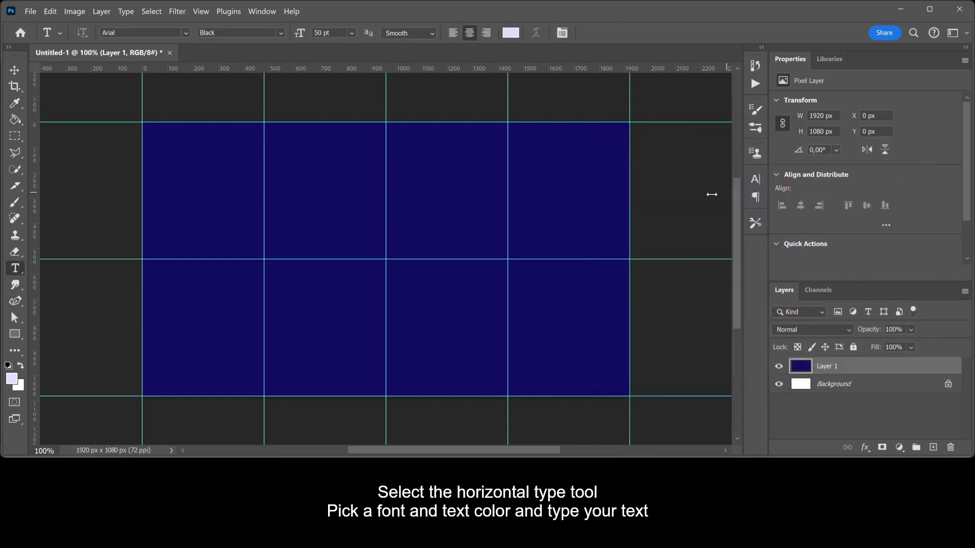
click(358, 219)
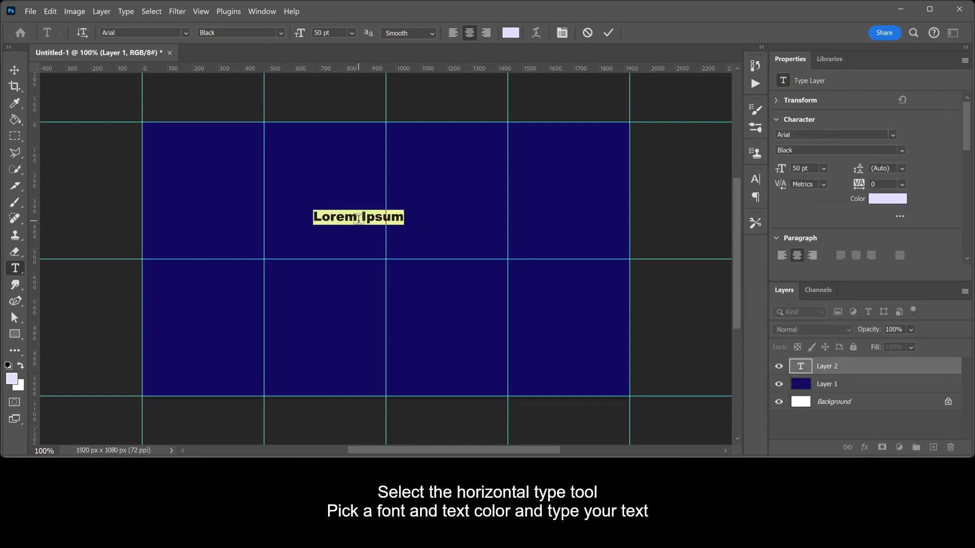
text(TEXT)
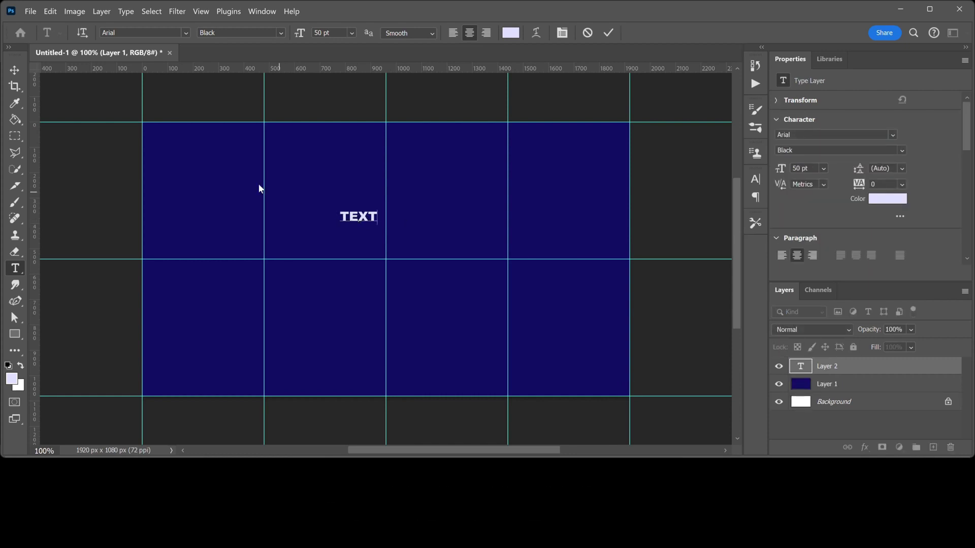
Step: Scale the TEXT layer proportionally to about 1223% so it nearly spans the canvas width, and center it on the canvas
click(17, 69)
key(ctrl+t)
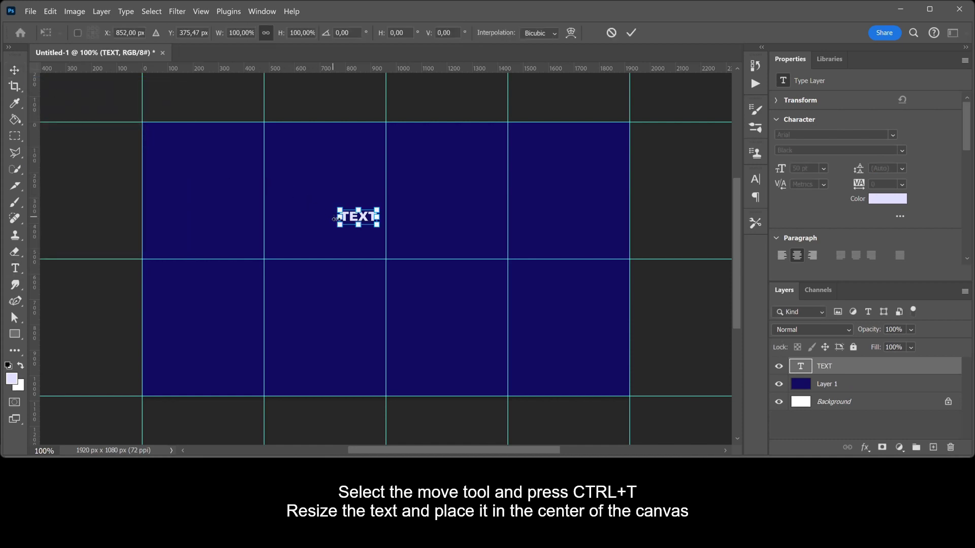
drag(339, 219, 156, 224)
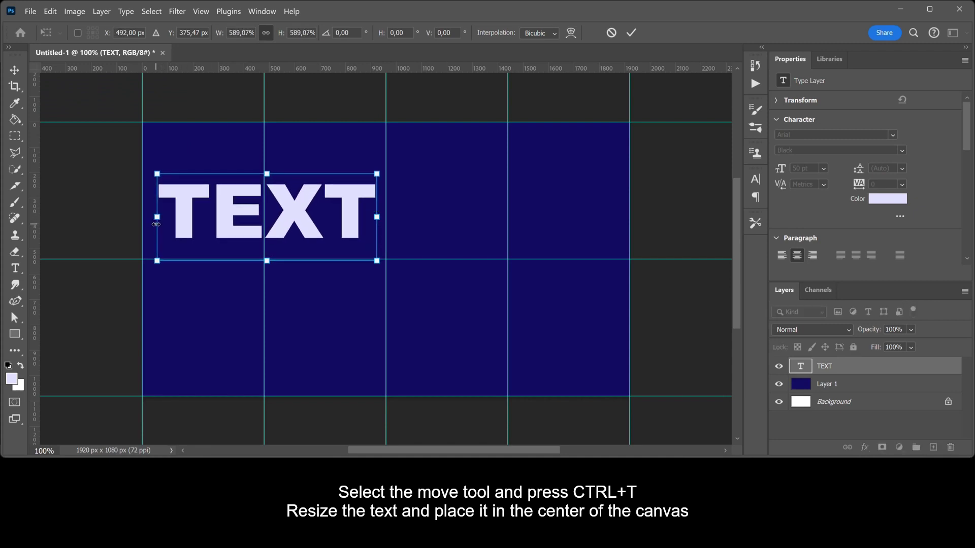
drag(376, 217, 622, 219)
drag(465, 216, 465, 268)
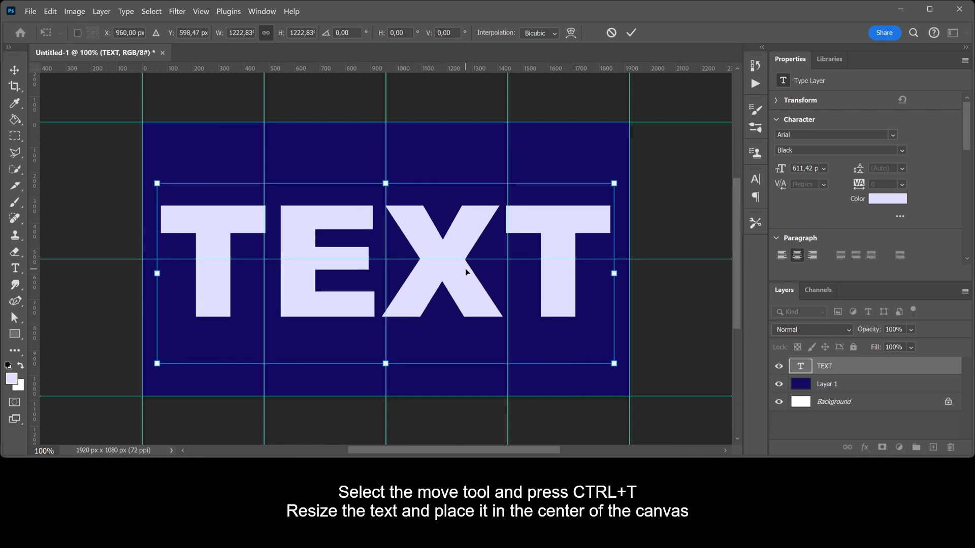
click(632, 32)
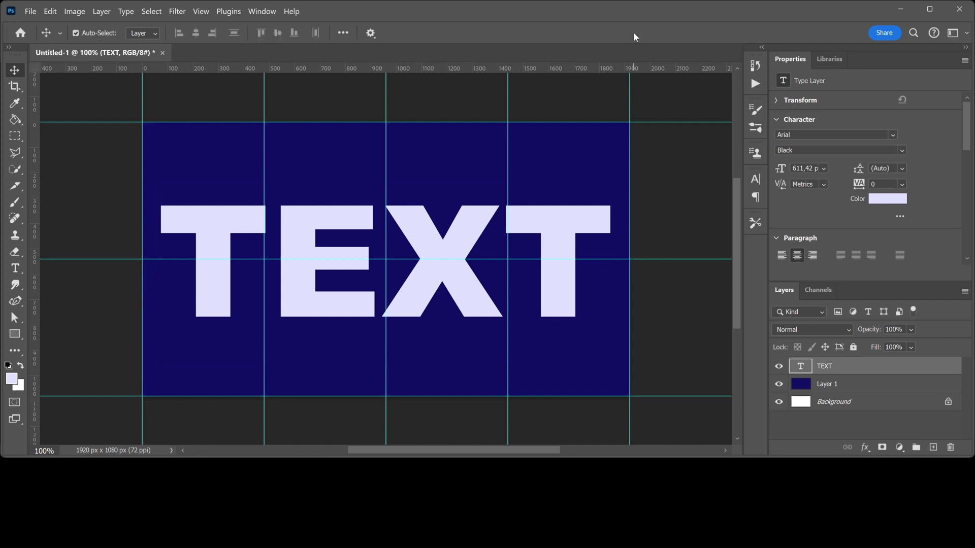
Step: Draw a 1920 x 540 px rectangle as a path covering the upper half of the canvas
click(15, 334)
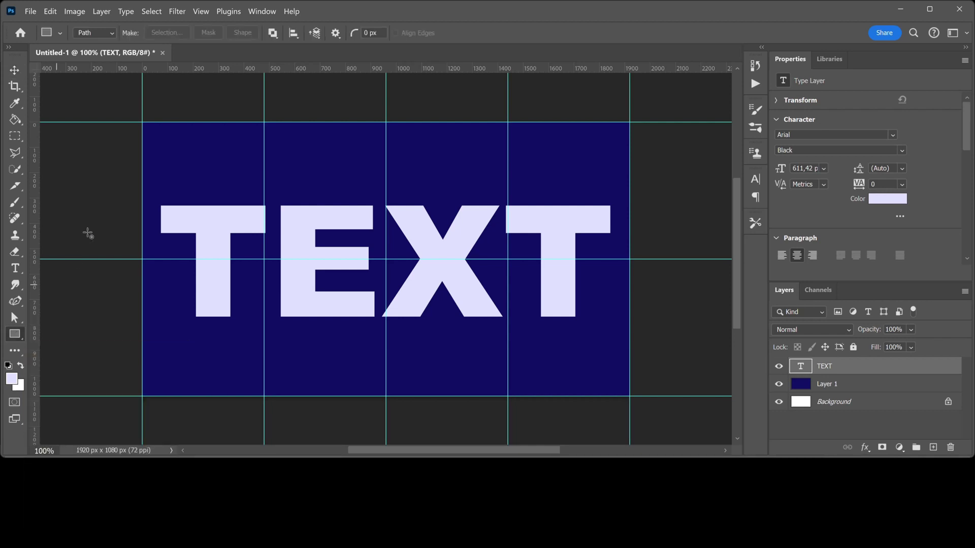
click(108, 33)
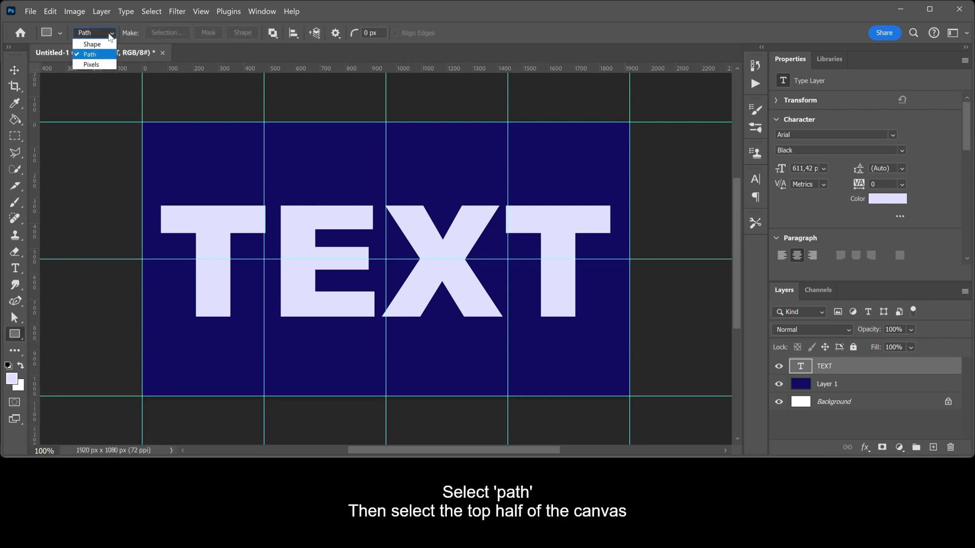
click(110, 36)
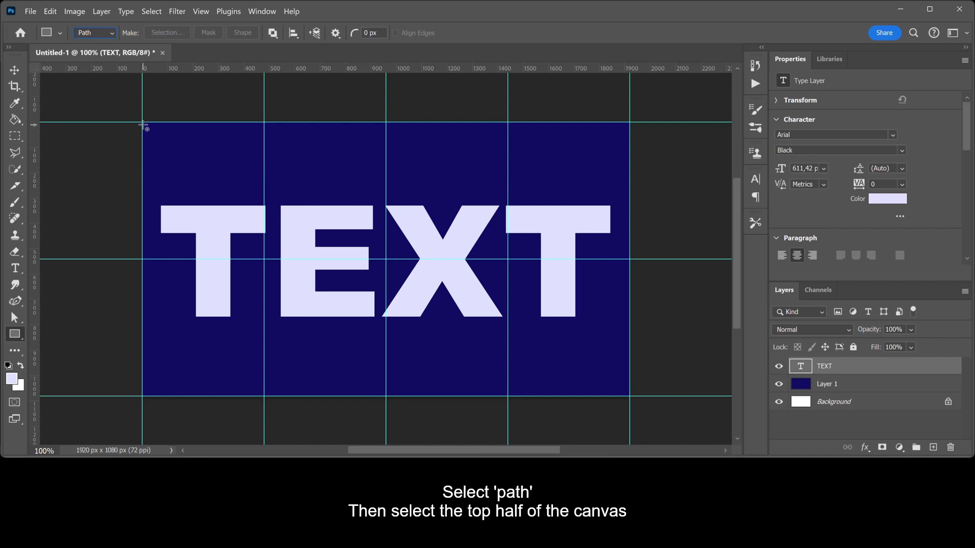
drag(141, 121, 630, 259)
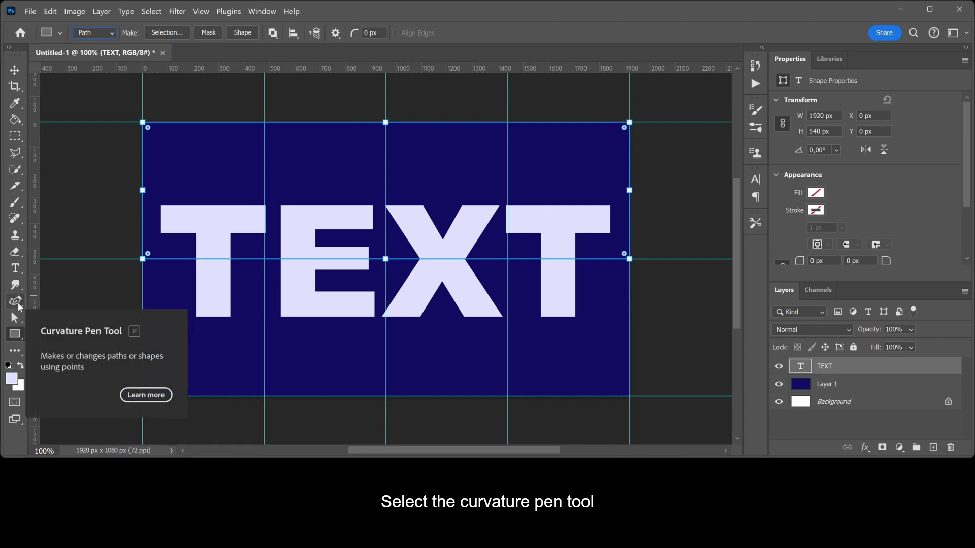
Step: Bend the rectangle path's lower edge into a wave with the Curvature Pen, with a crest on the second vertical guide and a trough on the fourth
click(16, 302)
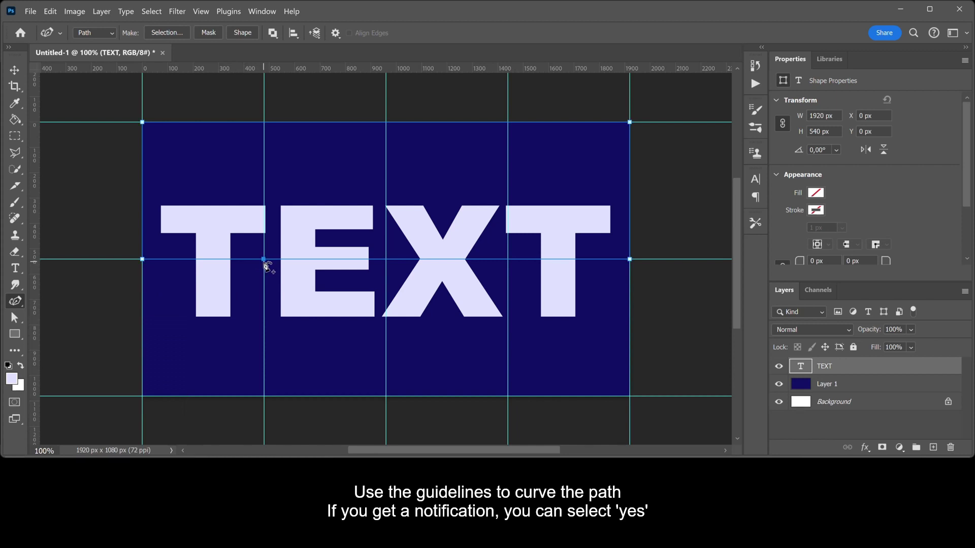
drag(263, 259, 264, 212)
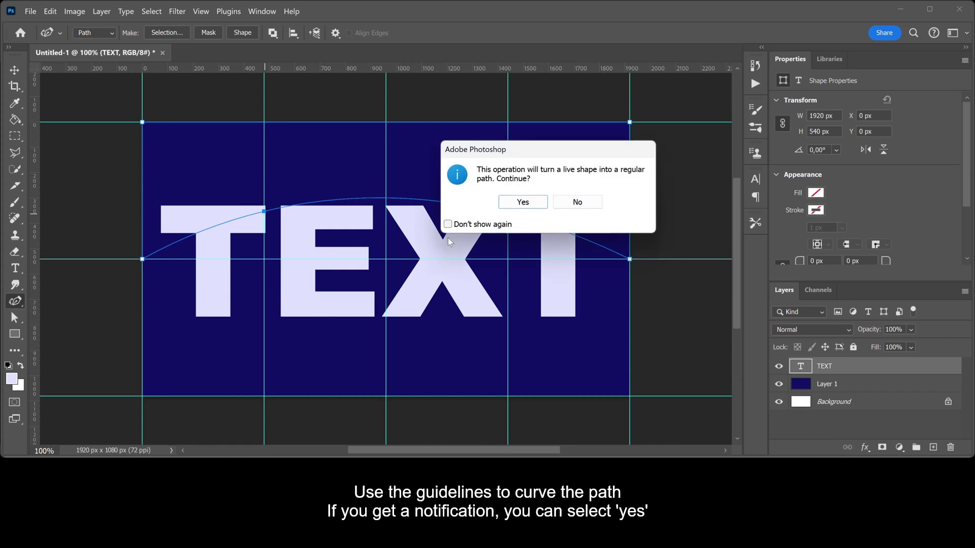
click(523, 202)
drag(508, 213, 508, 310)
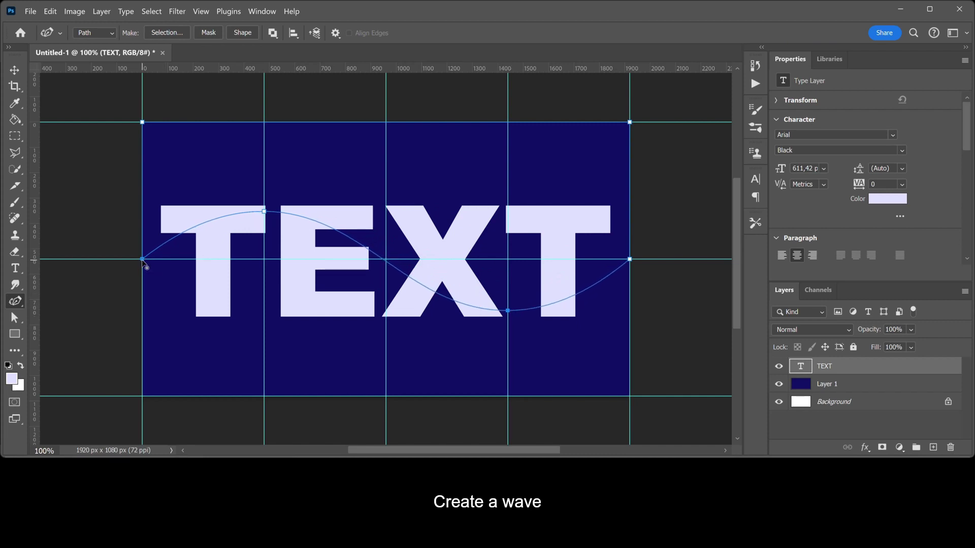
Step: Refine the wave by lowering its left end, raising its right end and slightly flattening the crest and trough
drag(142, 259, 142, 278)
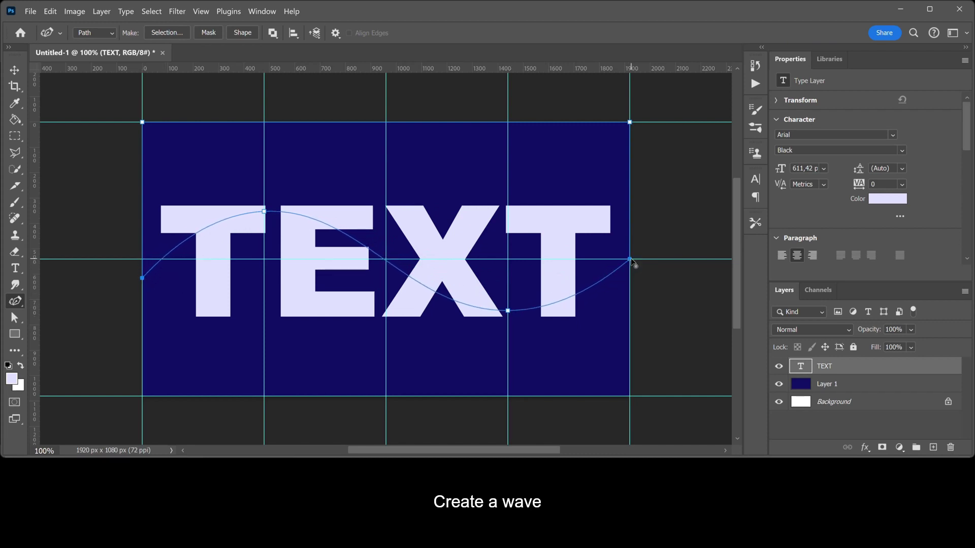
drag(631, 259, 630, 247)
drag(508, 311, 508, 306)
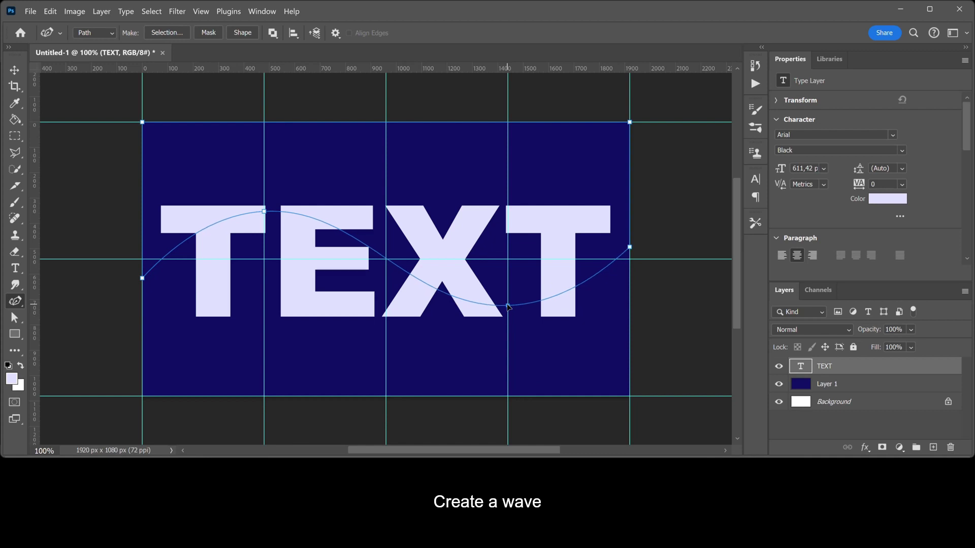
drag(264, 211, 265, 217)
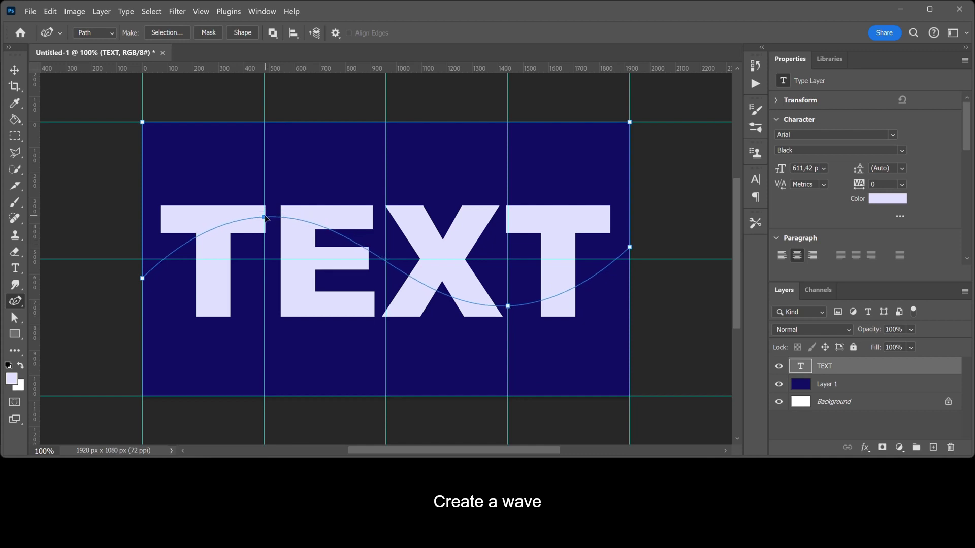
Step: Convert the wave path into a new anti-aliased selection with 0 px feather and use it as a layer mask on Layer 1
click(167, 32)
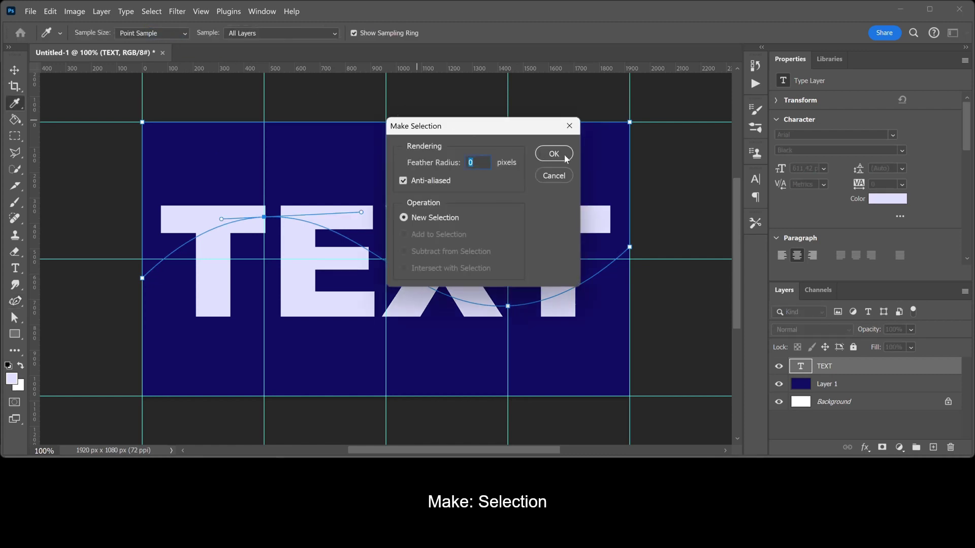
click(565, 158)
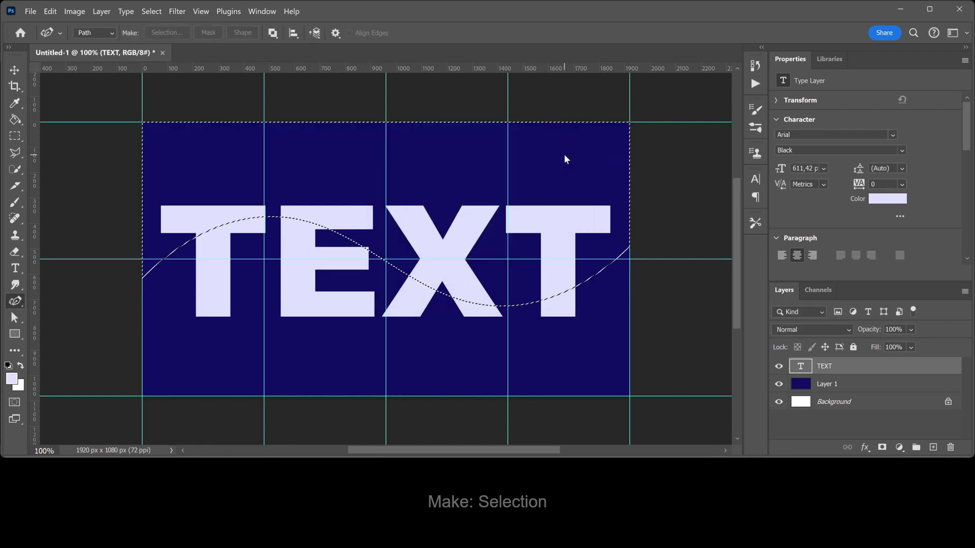
click(878, 388)
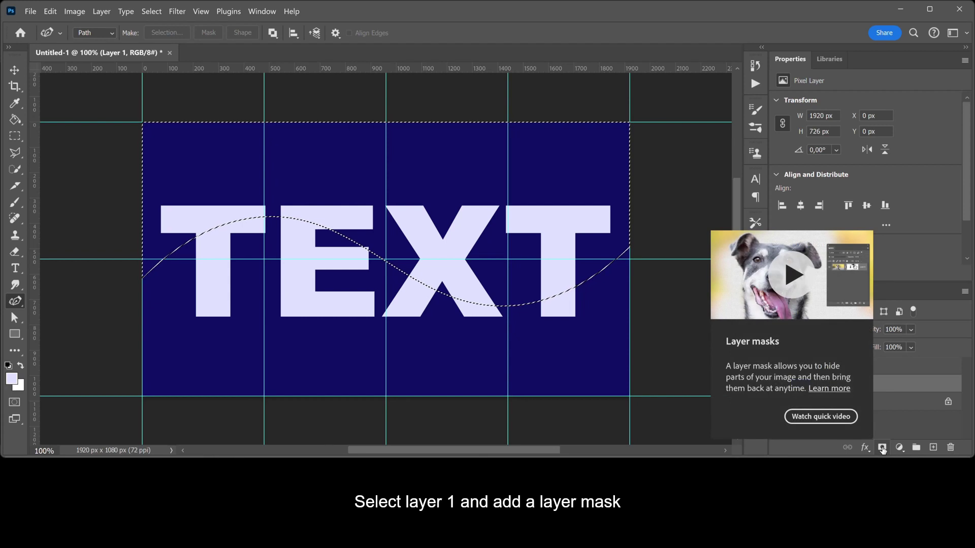
click(882, 449)
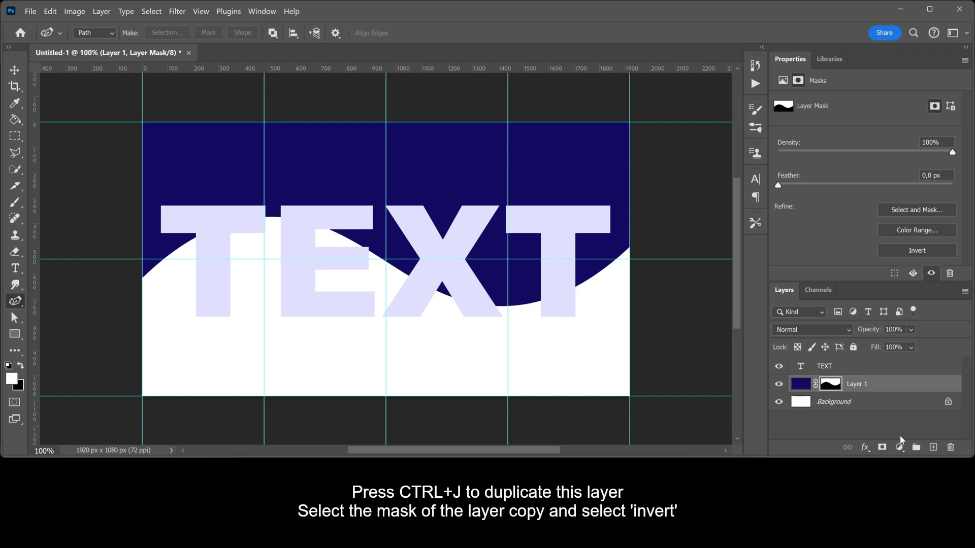
Step: Duplicate Layer 1 together with its wave mask and invert the mask of the copy
key(ctrl+j)
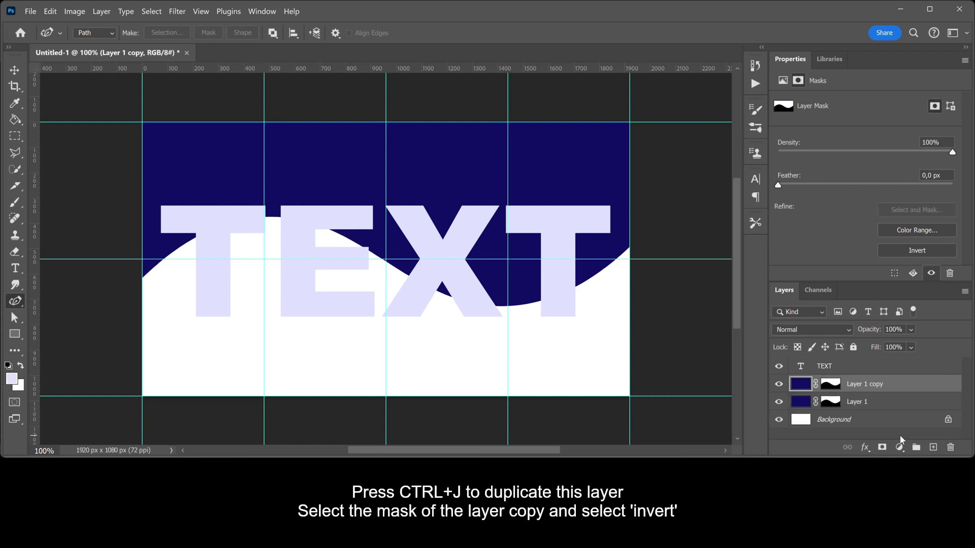
click(836, 389)
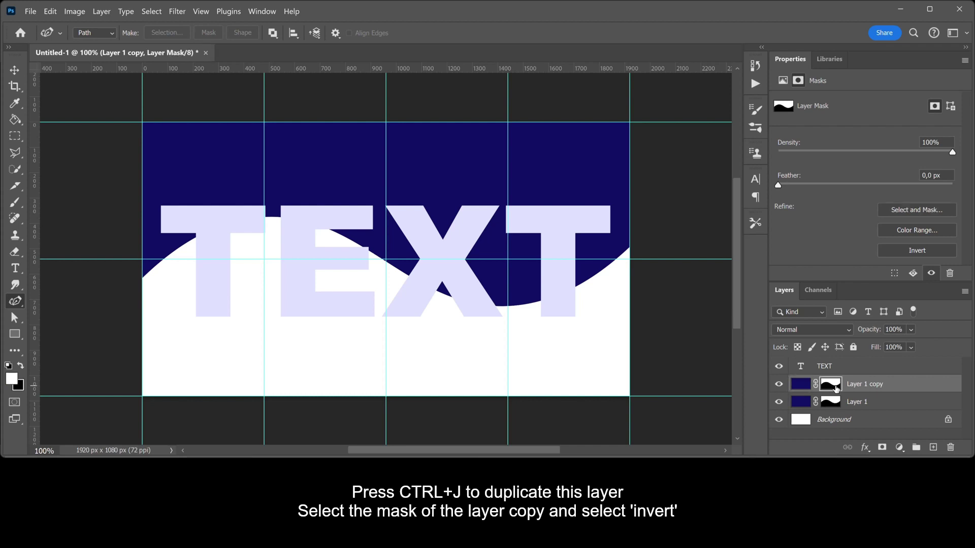
click(934, 249)
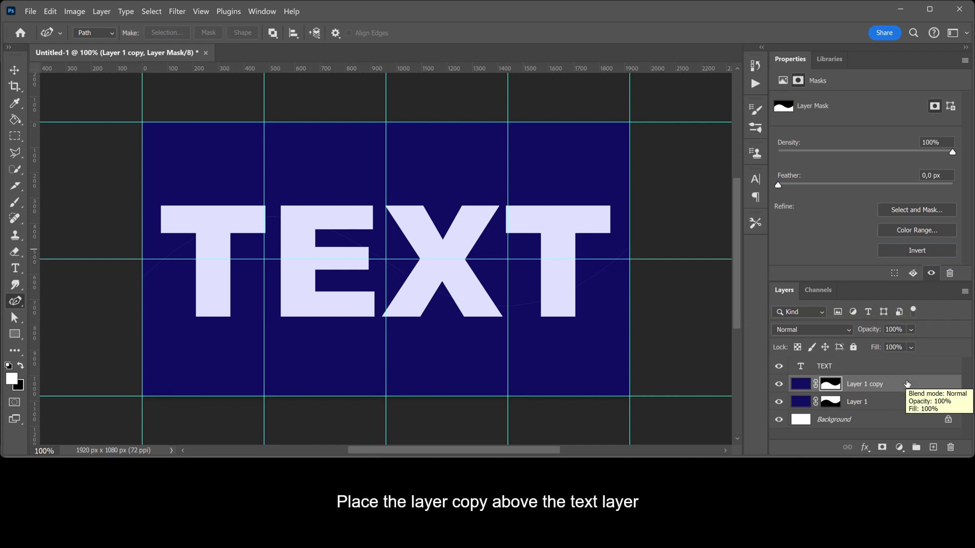
Step: Move the Layer 1 copy above the TEXT layer and make it a clipping mask on the text
drag(908, 385, 906, 364)
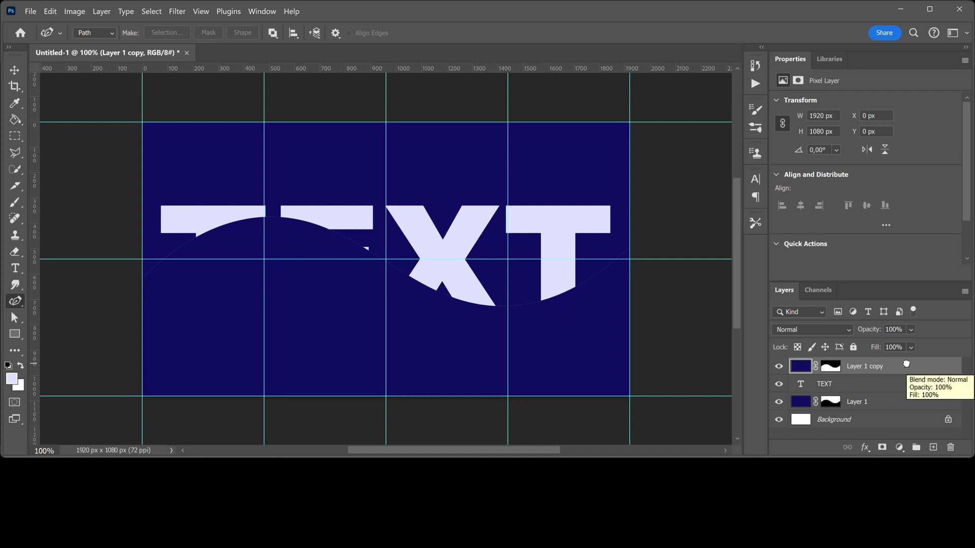
right_click(907, 366)
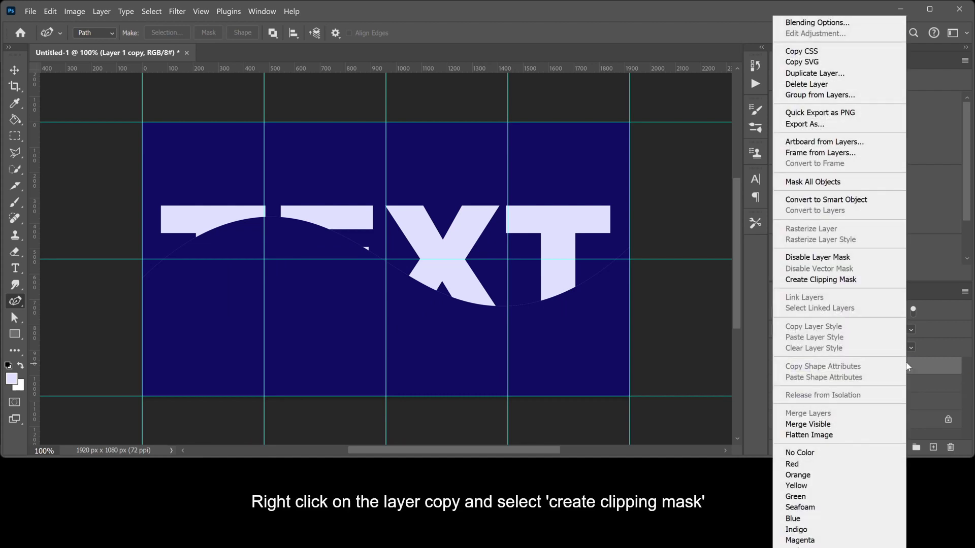
click(890, 286)
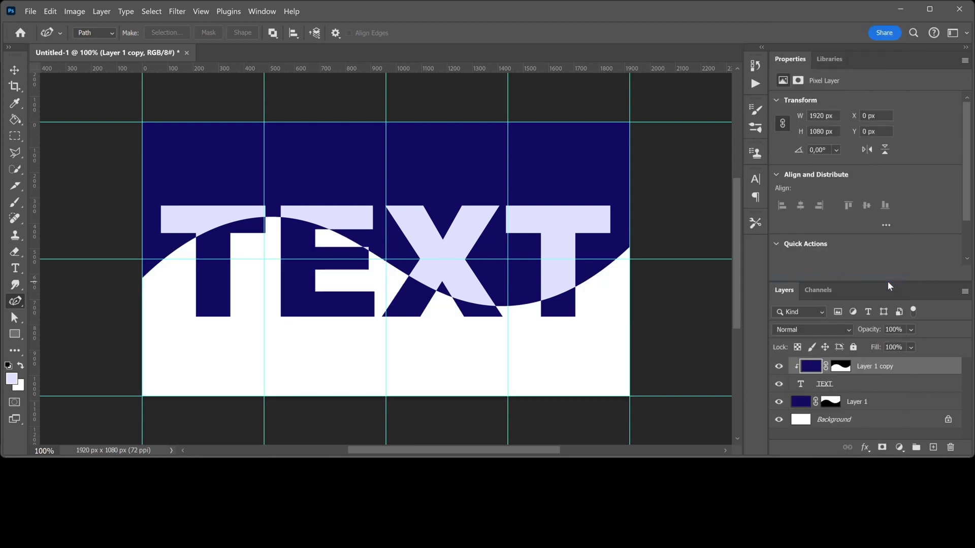
Step: Fill the Background layer with the text's light lavender color e1e4ff using the Paint Bucket, and hide the guides
click(871, 422)
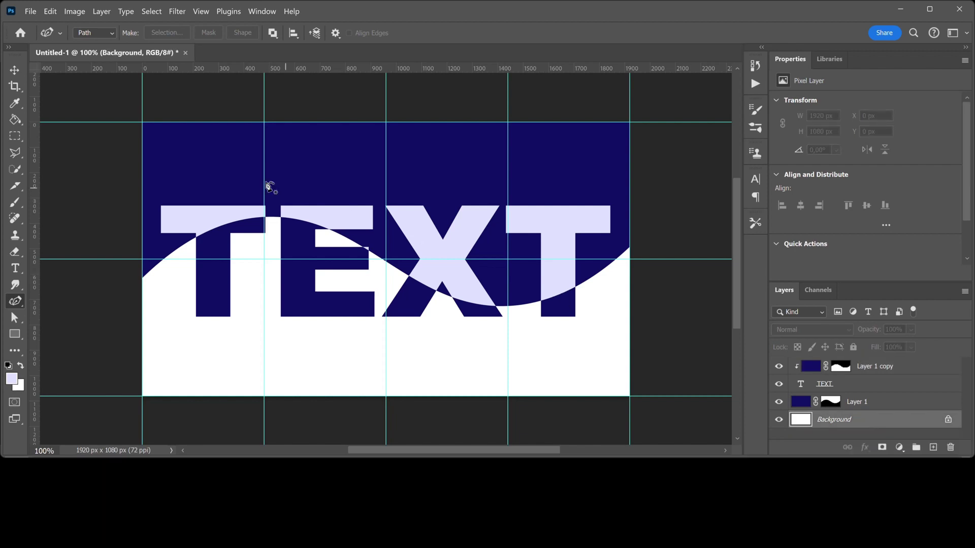
click(16, 121)
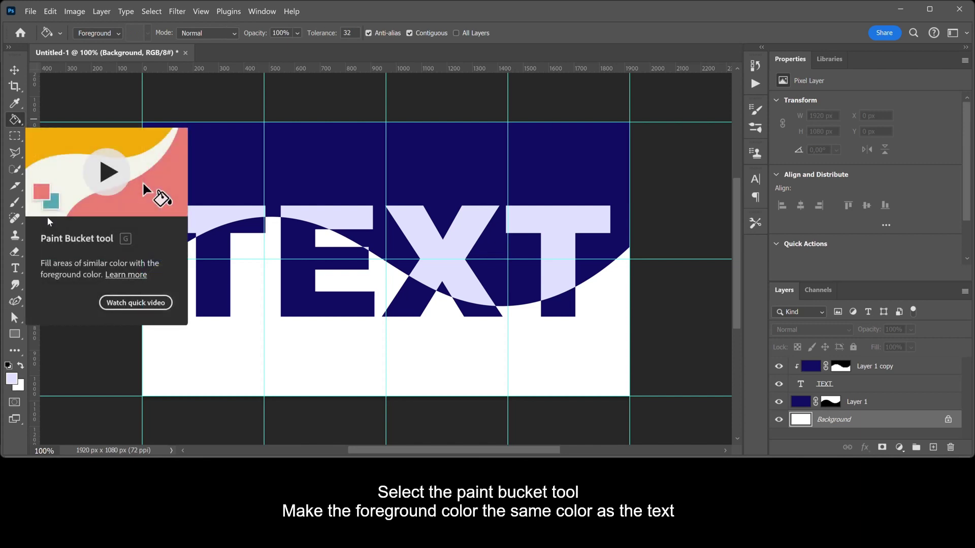
click(15, 380)
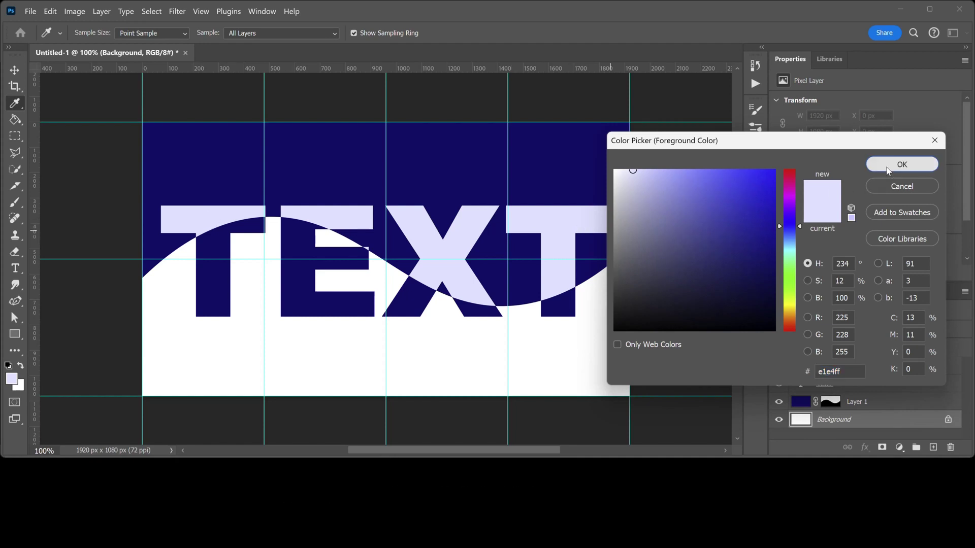
click(887, 169)
key(g)
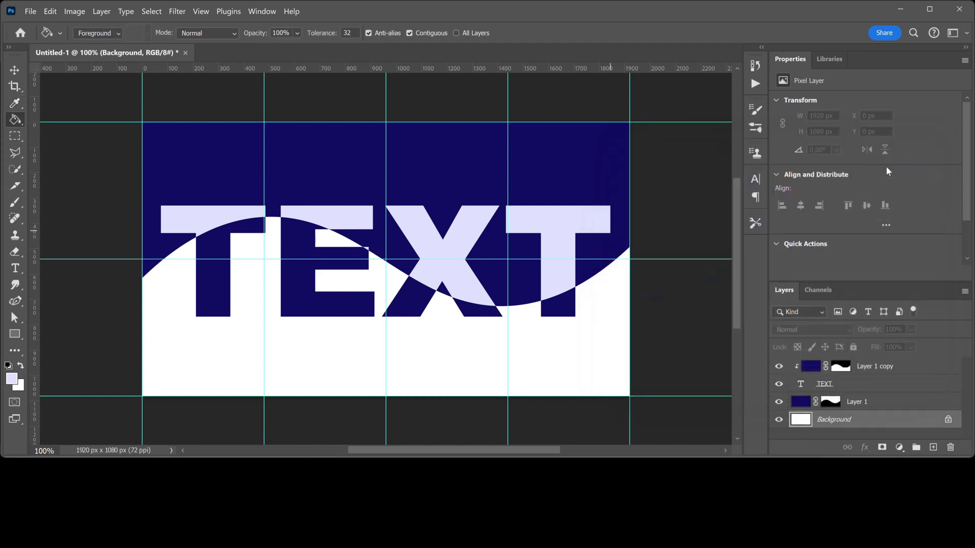
click(606, 343)
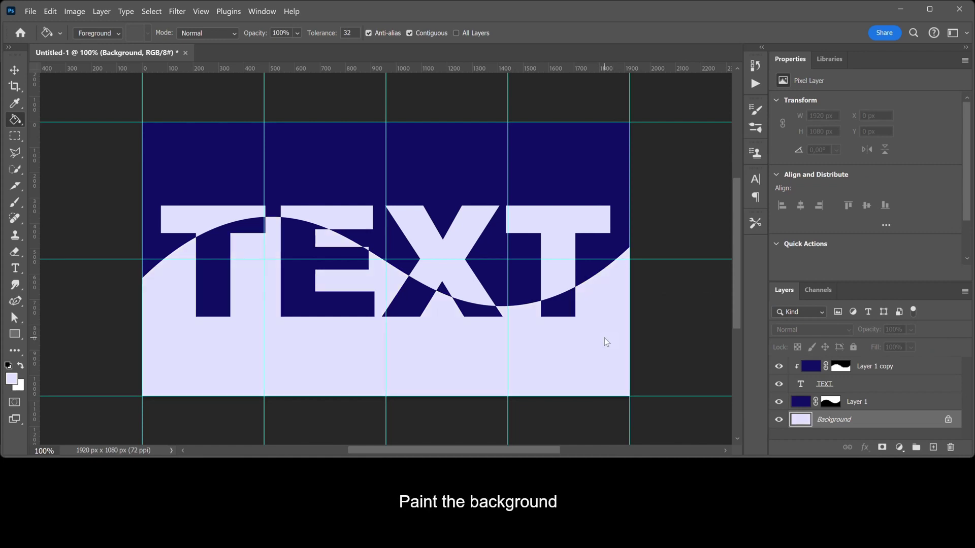
key(ctrl+semicolon)
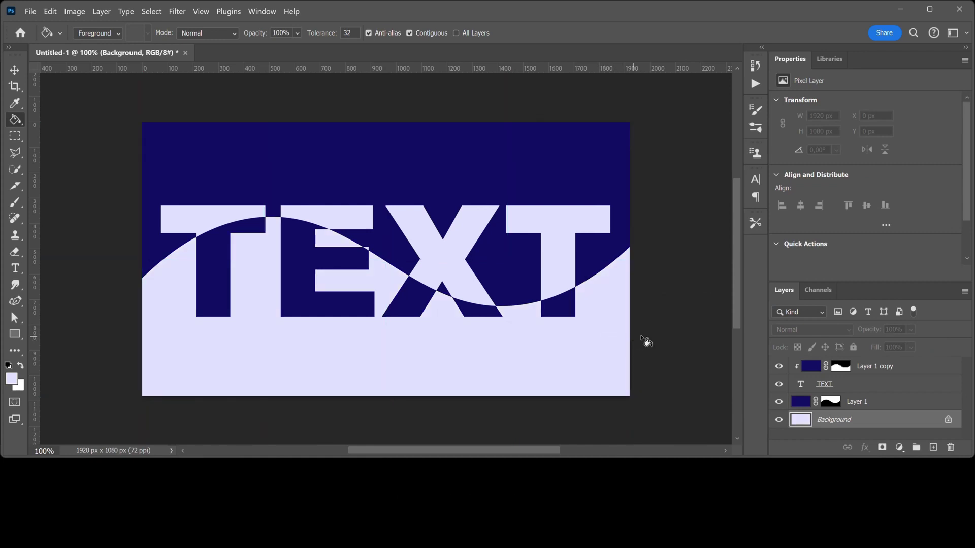